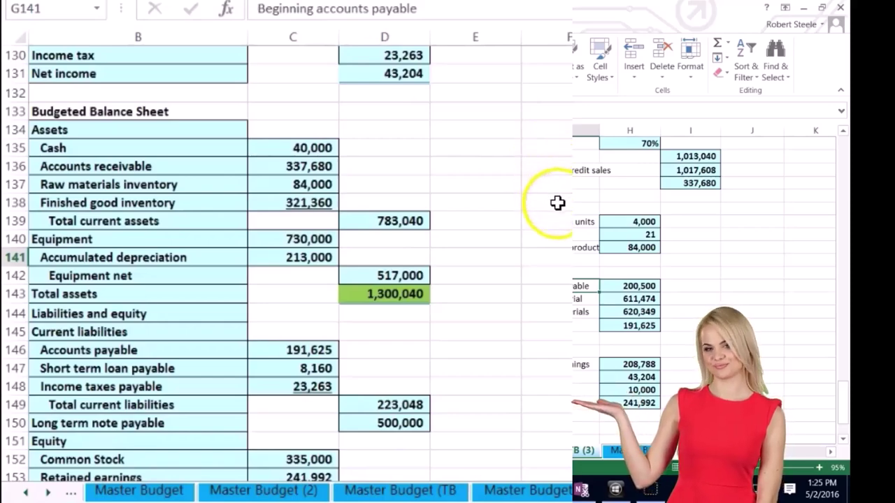
# Scroll to the top of Master Budget (TB (3)) and select columns B through K holding the budget tables
pyautogui.scroll(20, 554, 198)
pyautogui.scroll(19, 563, 190)
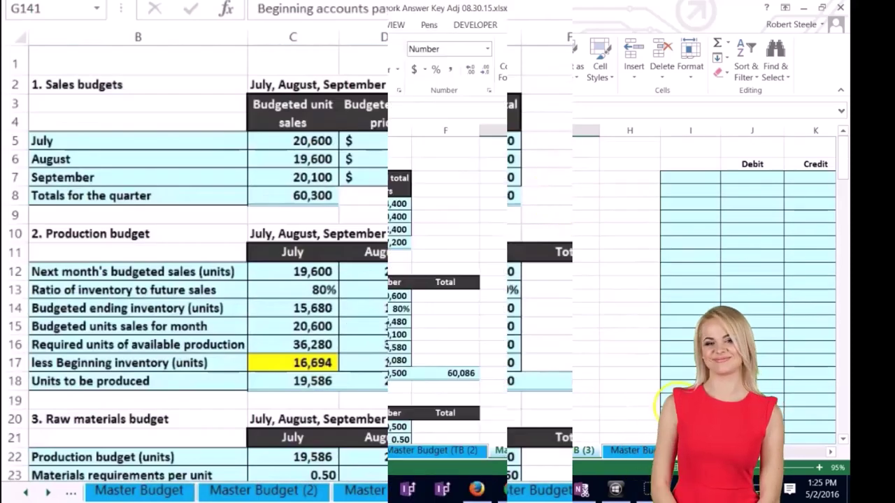
pyautogui.moveTo(734, 455); pyautogui.dragTo(709, 453)
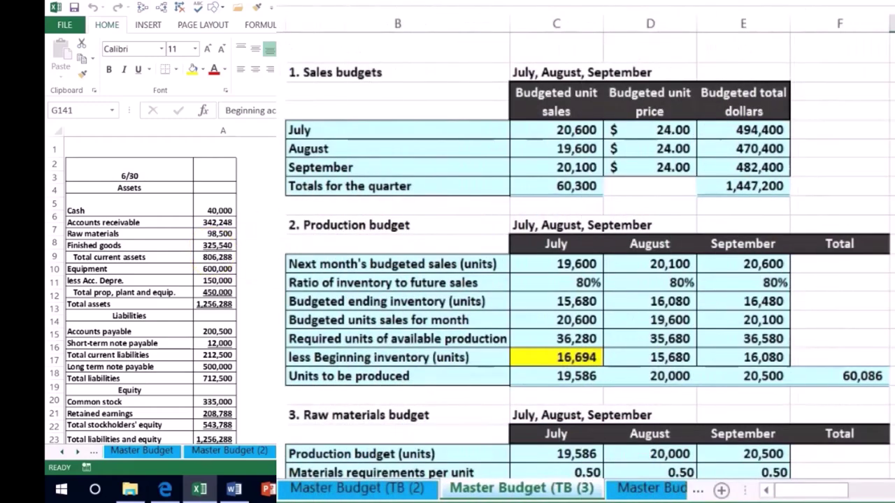
pyautogui.click(340, 23)
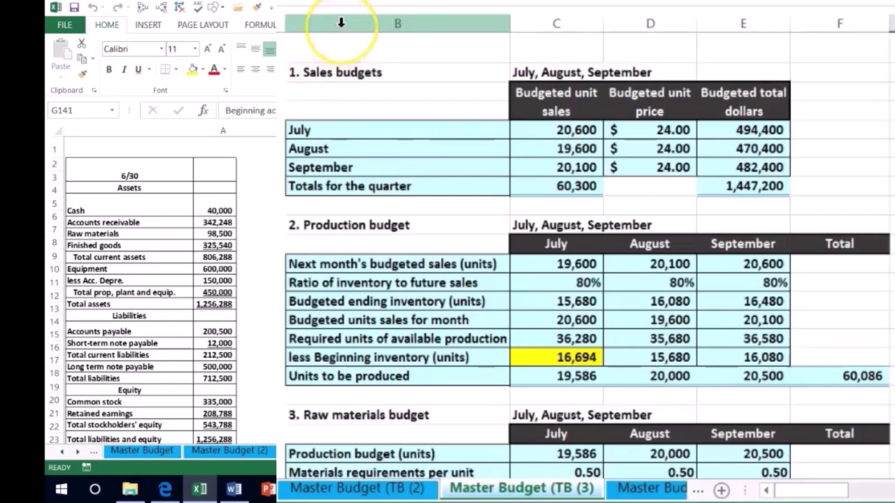
pyautogui.moveTo(340, 23); pyautogui.dragTo(483, 157)
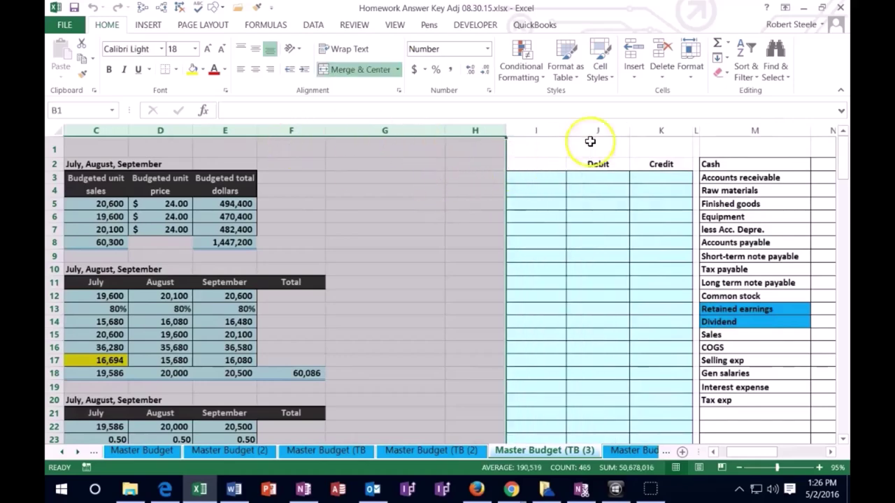
pyautogui.keyDown('ctrl'); pyautogui.click(658, 130); pyautogui.keyUp('ctrl')
pyautogui.moveTo(657, 130); pyautogui.dragTo(410, 177)
# Hide columns B:K so the 6/30 balance sheet in column A sits beside the trial balance accounts
pyautogui.rightClick(410, 177)
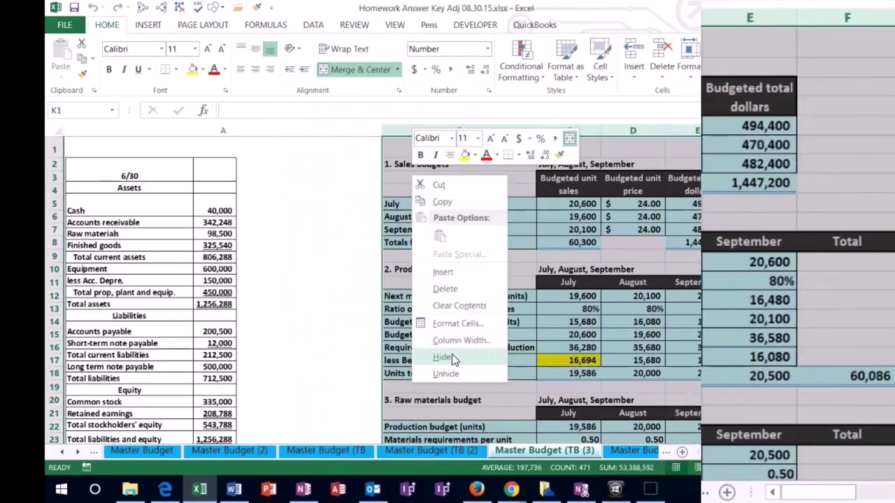
pyautogui.click(385, 354)
pyautogui.click(452, 354)
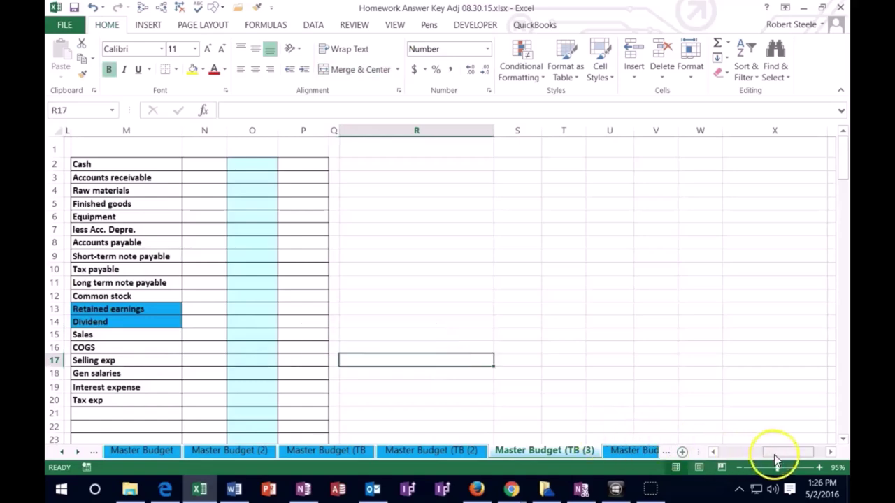
pyautogui.moveTo(752, 456); pyautogui.dragTo(719, 455)
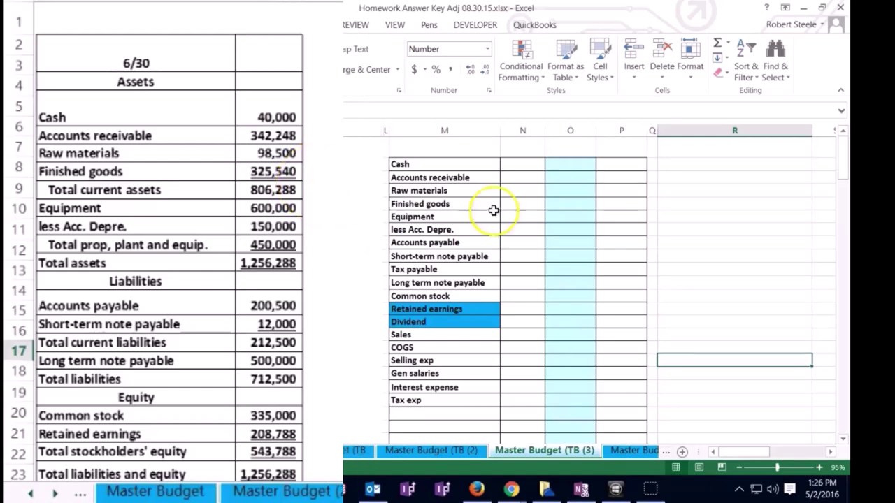
# Enter Cash 40,000, receivables 342,248, raw materials 98,500 and finished goods 325,540 in N2:N5, then check their total
pyautogui.click(528, 168)
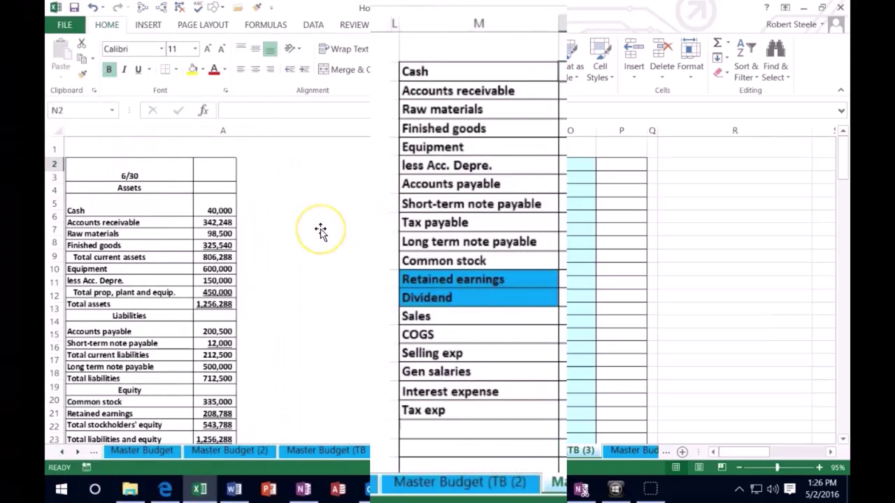
pyautogui.write('40000')
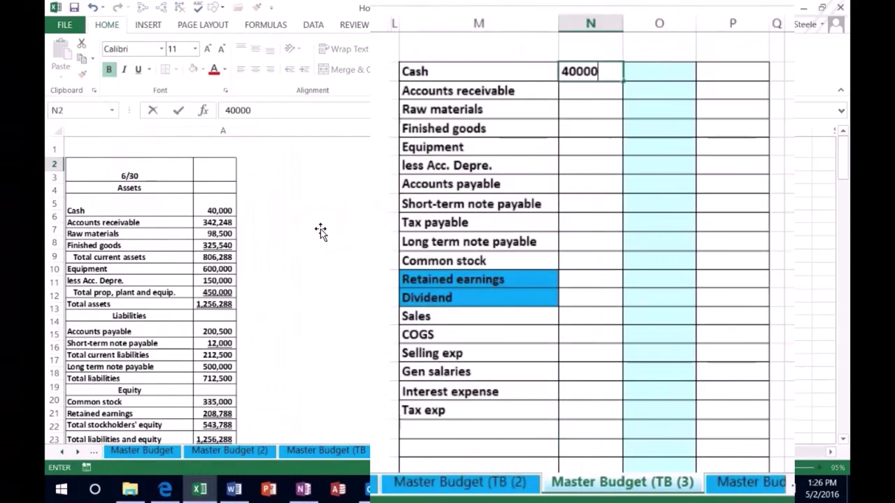
pyautogui.press('Return')
pyautogui.write('3422')
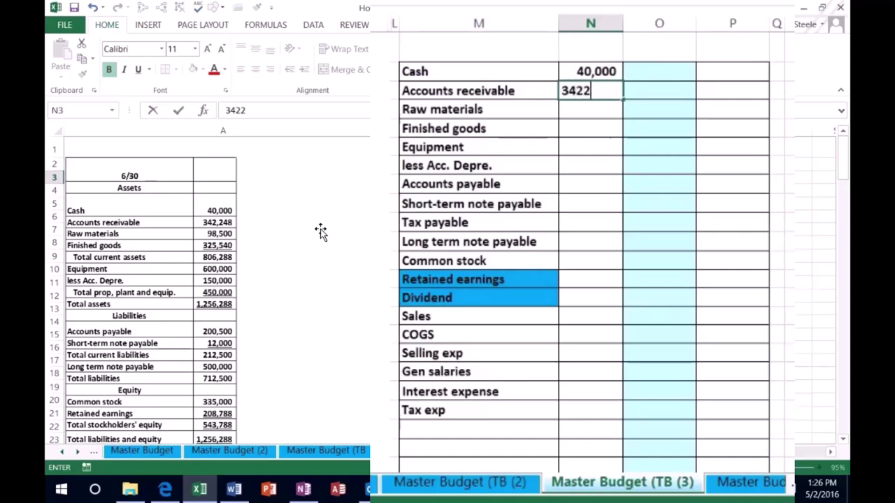
pyautogui.write('42,248')
pyautogui.press('Return')
pyautogui.write('98')
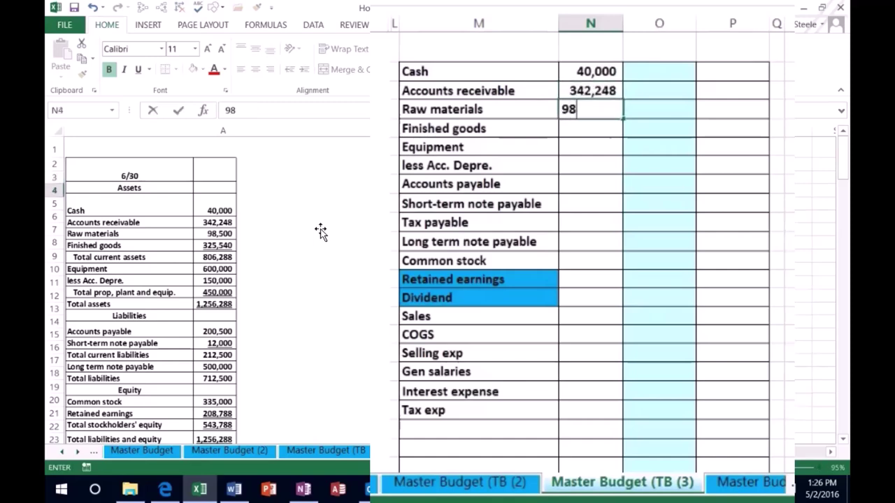
pyautogui.write(',500')
pyautogui.press('Return')
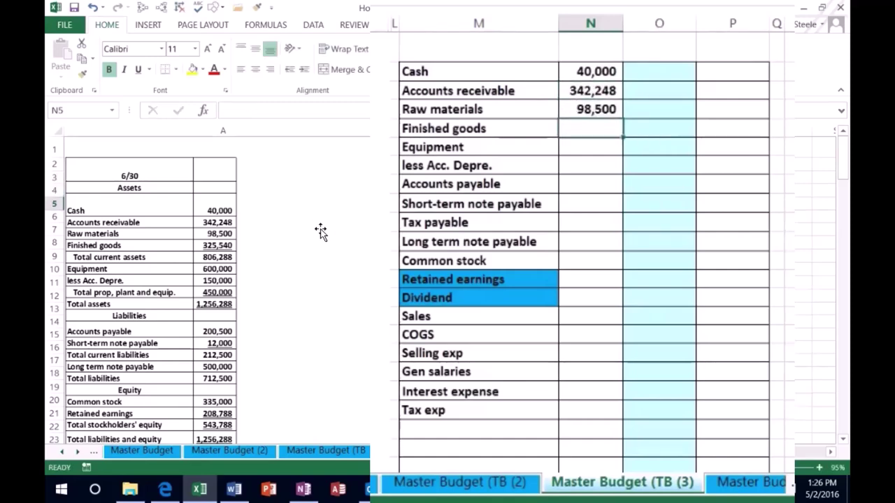
pyautogui.write('325')
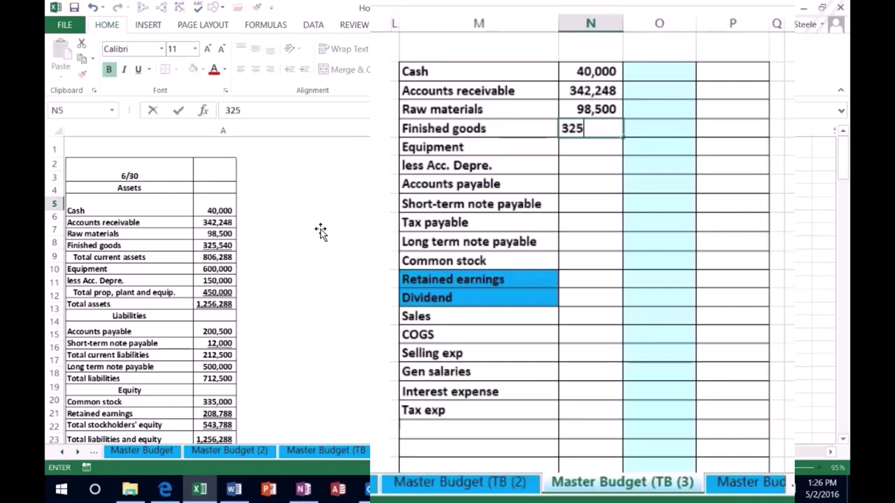
pyautogui.write(',54')
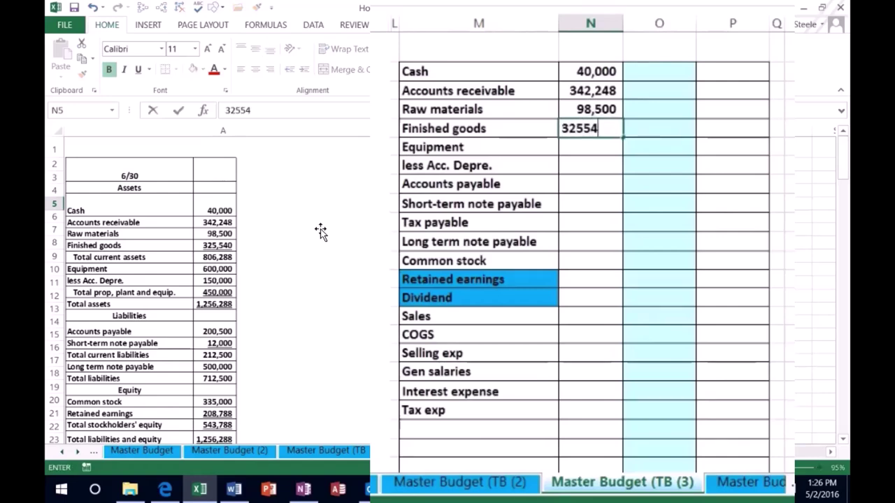
pyautogui.write('0')
pyautogui.press('Return')
pyautogui.moveTo(584, 71); pyautogui.dragTo(581, 126)
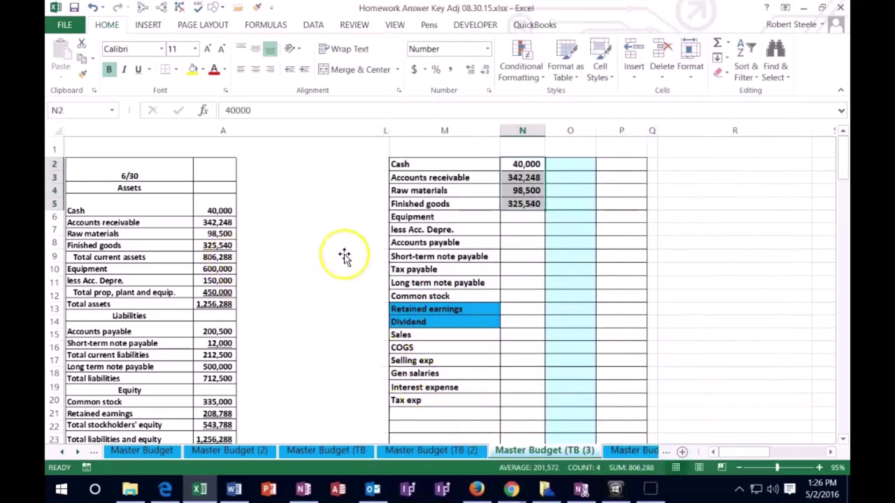
# Enter Equipment 600,000 in N6 and accumulated depreciation as a negative (150,000) in N7
pyautogui.click(531, 218)
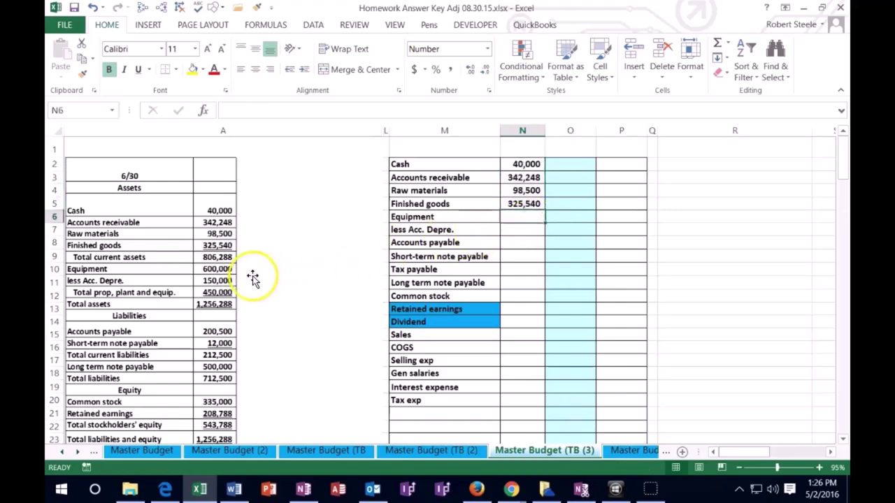
pyautogui.write('60')
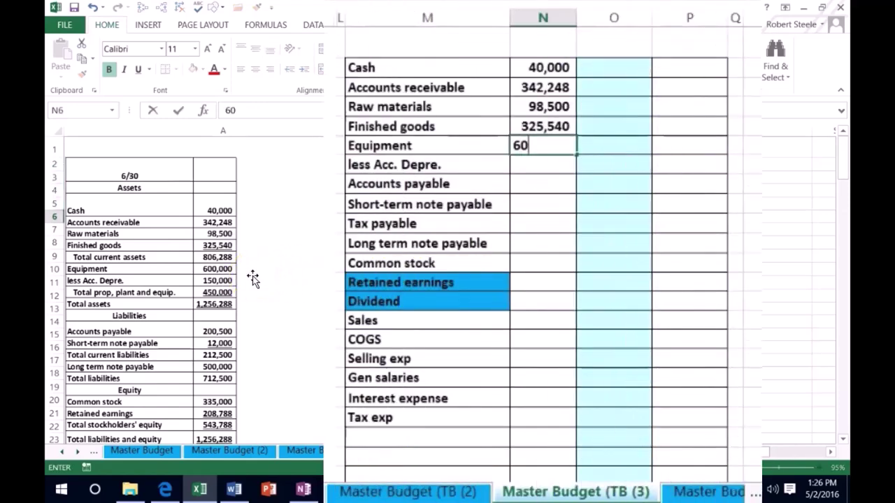
pyautogui.write('0,000')
pyautogui.press('Return')
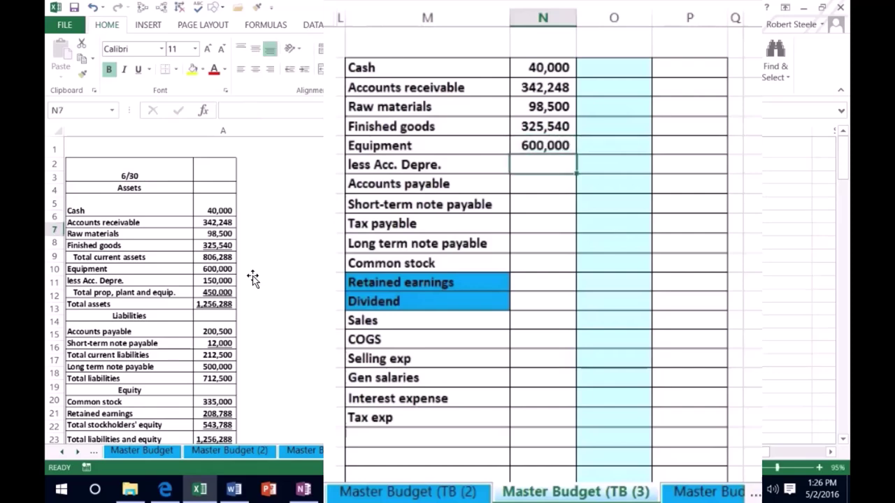
pyautogui.write('-150000')
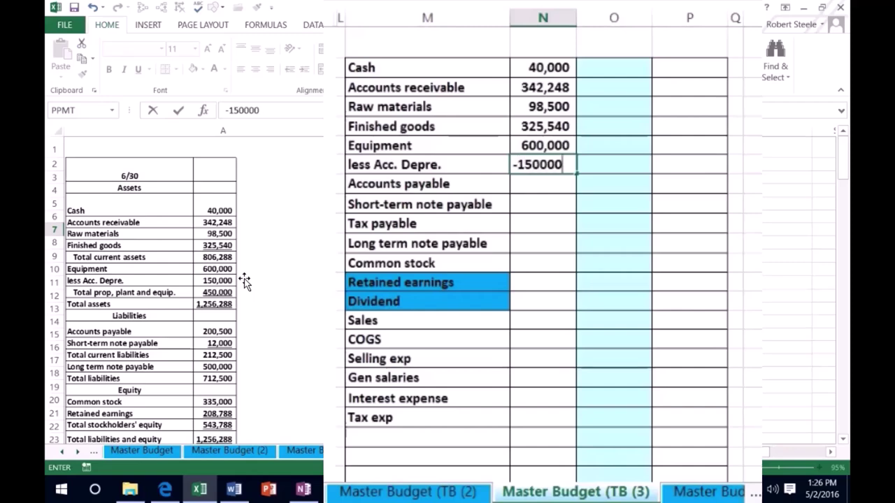
pyautogui.press('Return')
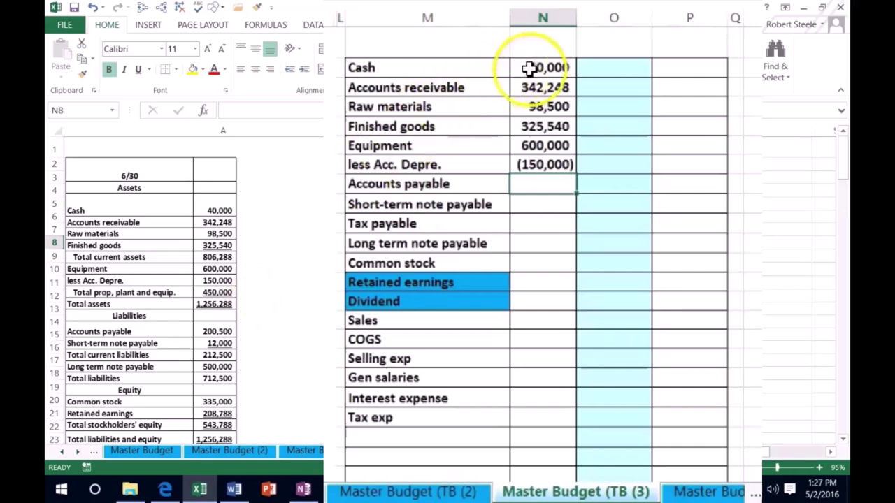
# Enter Accounts payable (200,500) and Short-term note payable (12,000) as negatives in N8:N9 and check their sum
pyautogui.moveTo(528, 67); pyautogui.dragTo(545, 168)
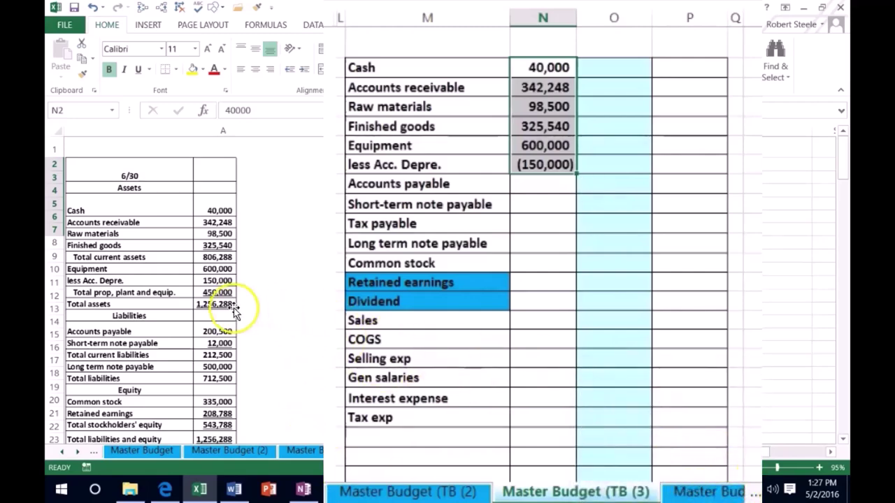
pyautogui.scroll(-1, 266, 318)
pyautogui.click(540, 197)
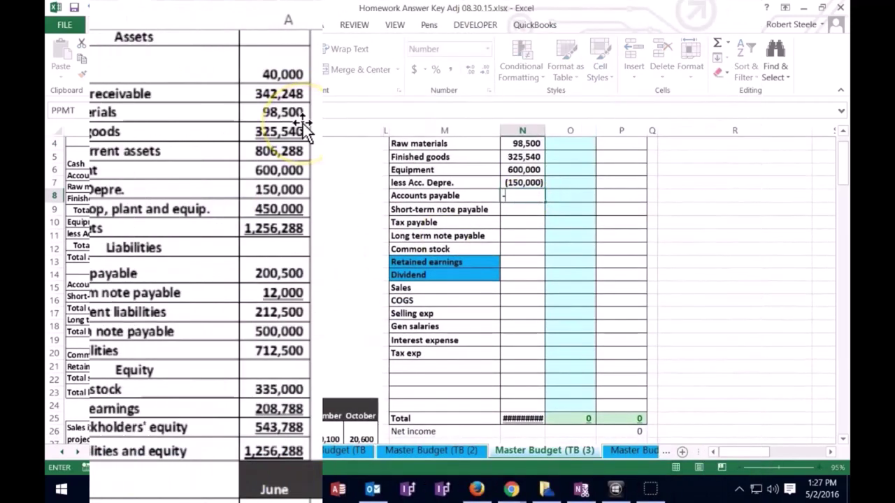
pyautogui.write('=')
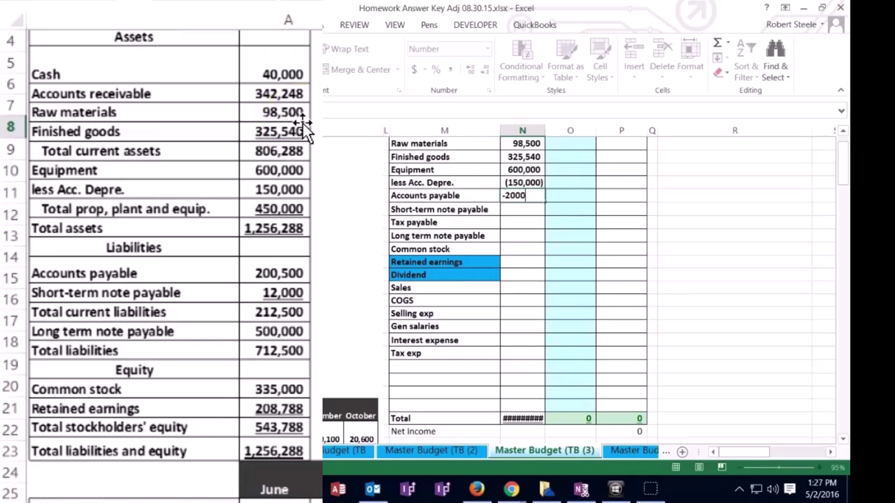
pyautogui.write('200500')
pyautogui.press('Return')
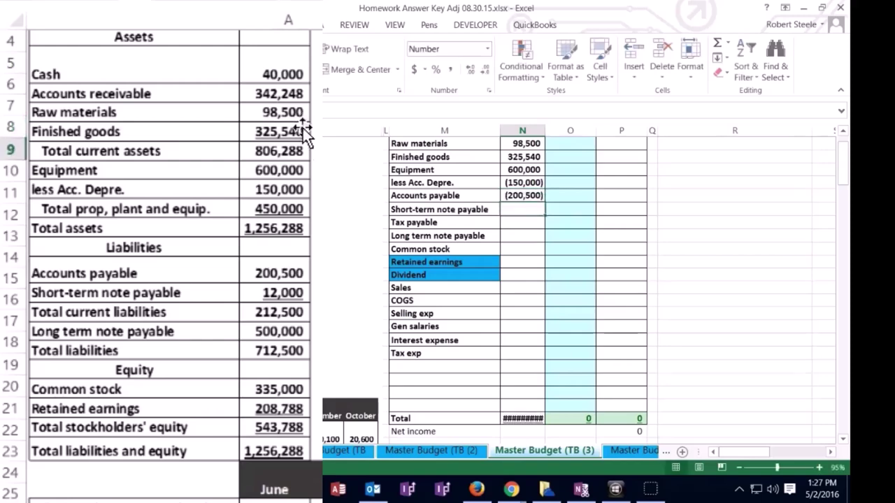
pyautogui.write('-')
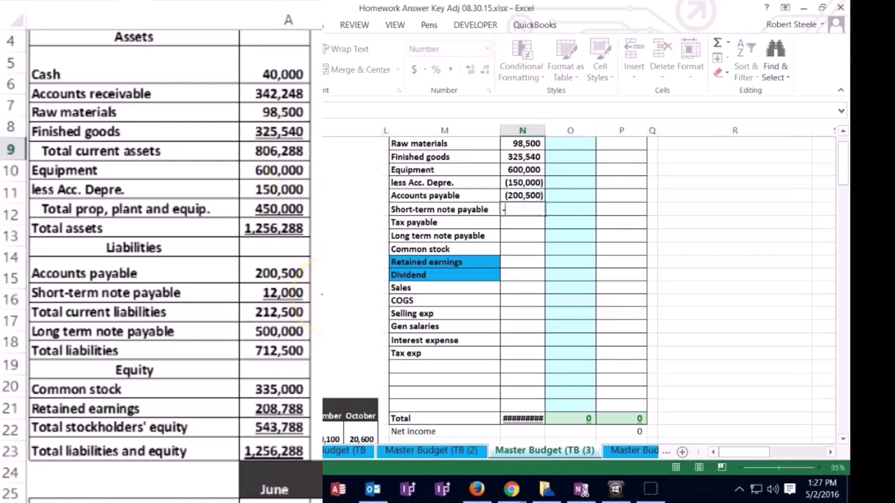
pyautogui.write('12000')
pyautogui.press('Return')
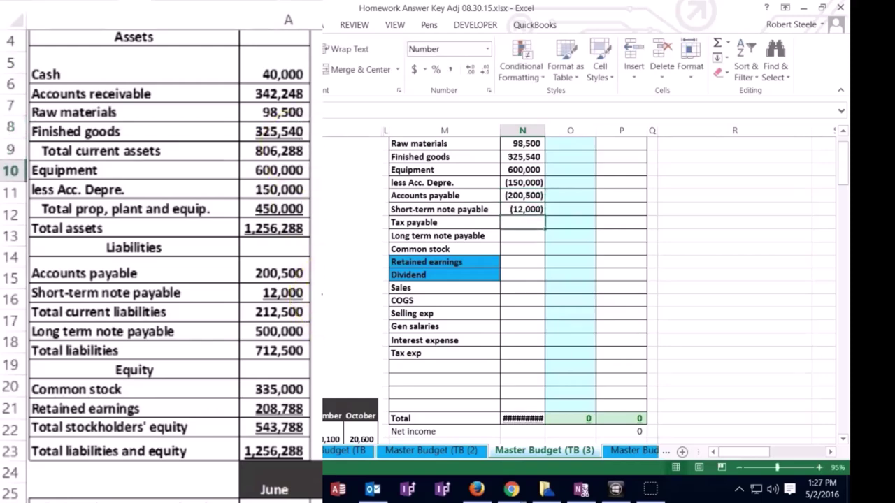
pyautogui.moveTo(523, 196); pyautogui.dragTo(518, 210)
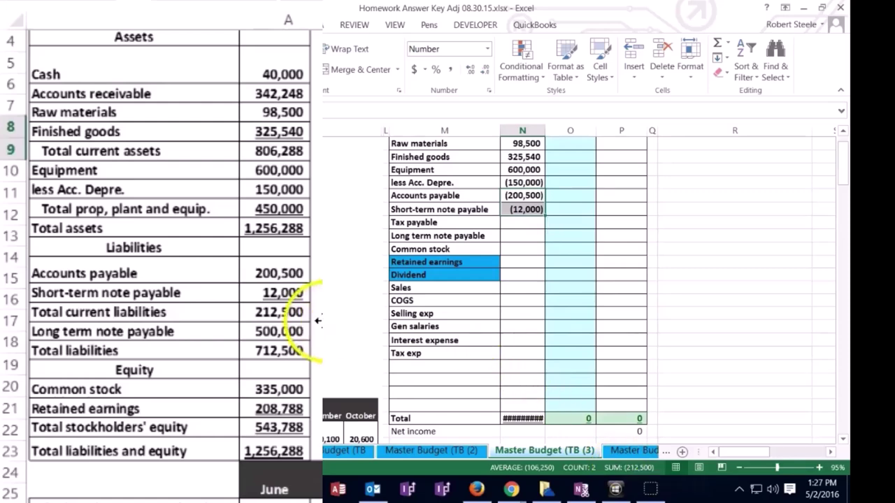
# Enter a -500,000 credit on the Tax payable row and check the three liabilities' total
pyautogui.click(513, 222)
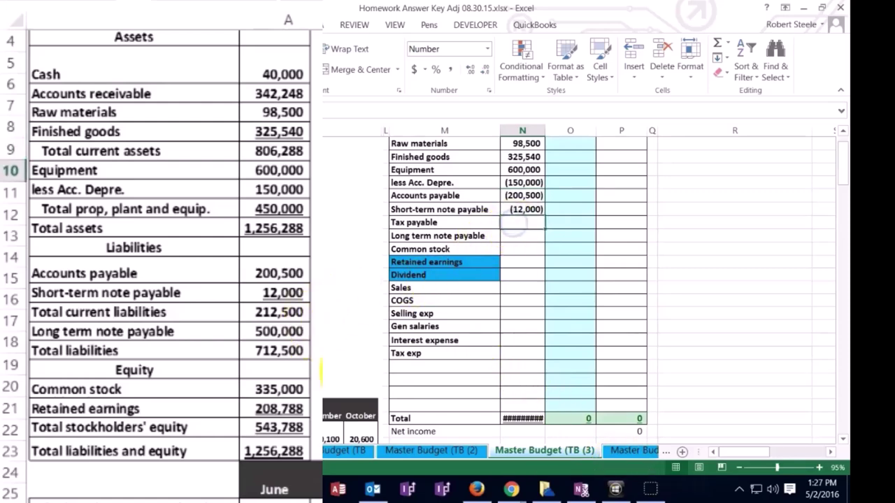
pyautogui.write('-')
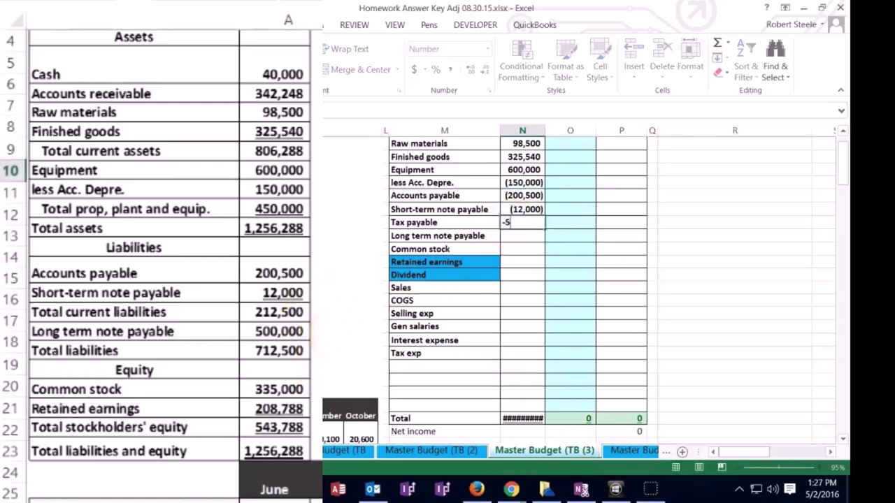
pyautogui.write('500000')
pyautogui.press('Return')
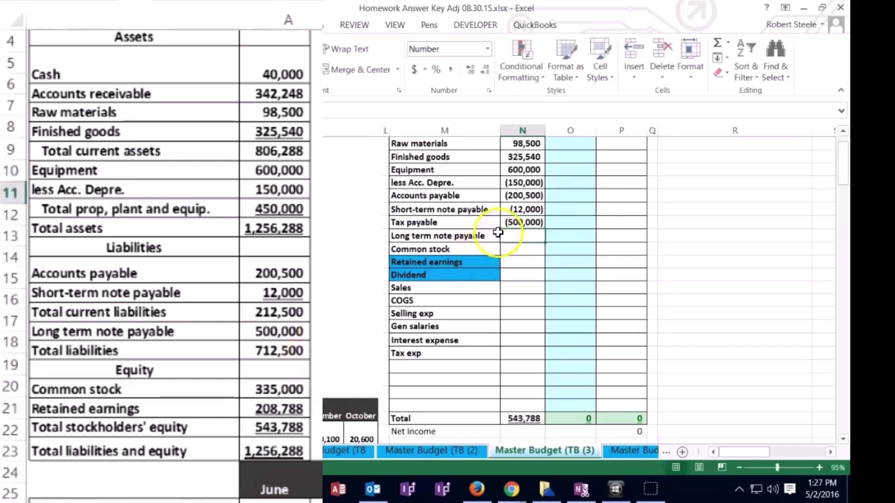
pyautogui.moveTo(523, 194); pyautogui.dragTo(522, 222)
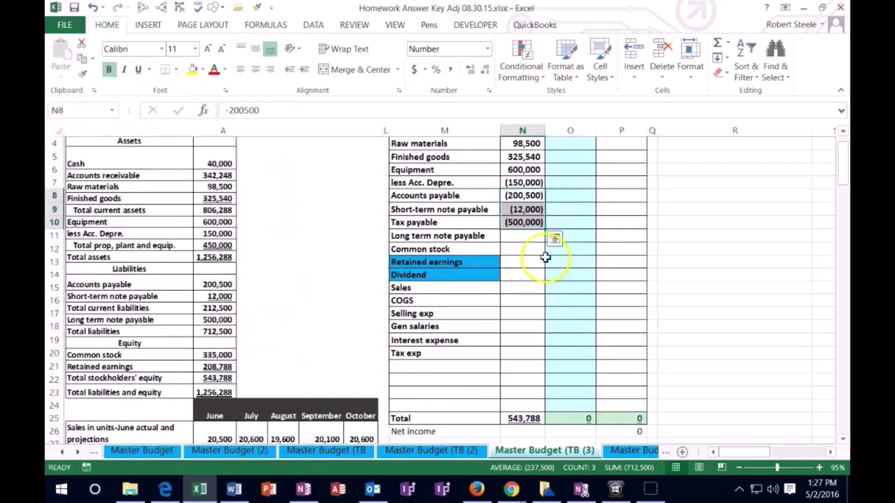
# Put the -500,000 credit on Long term note payable in N11 and clear the Tax payable amount
pyautogui.click(524, 236)
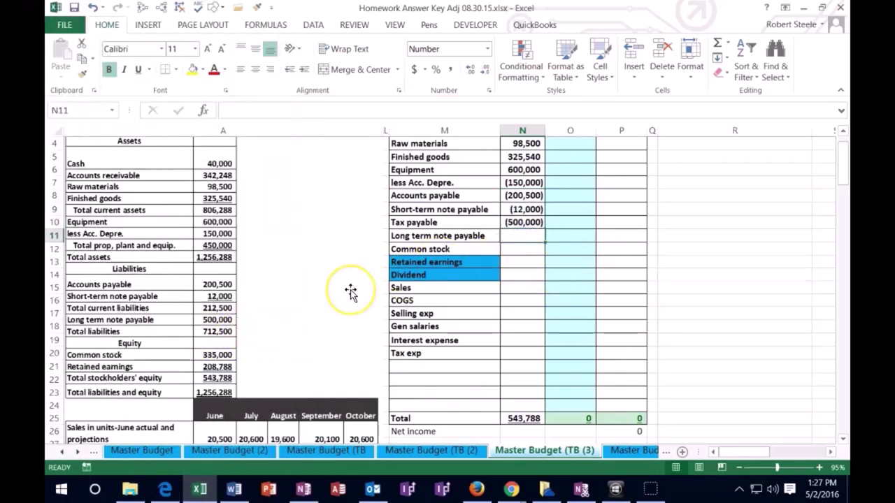
pyautogui.click(521, 222)
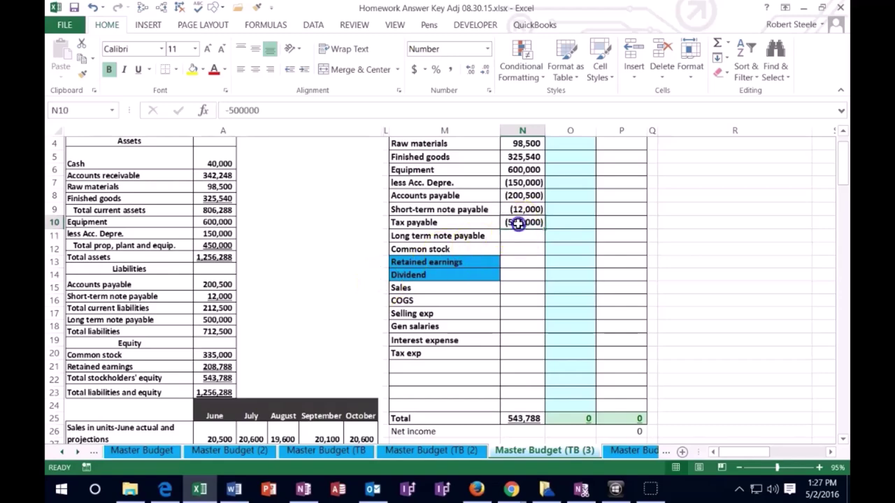
pyautogui.click(514, 237)
pyautogui.write('-')
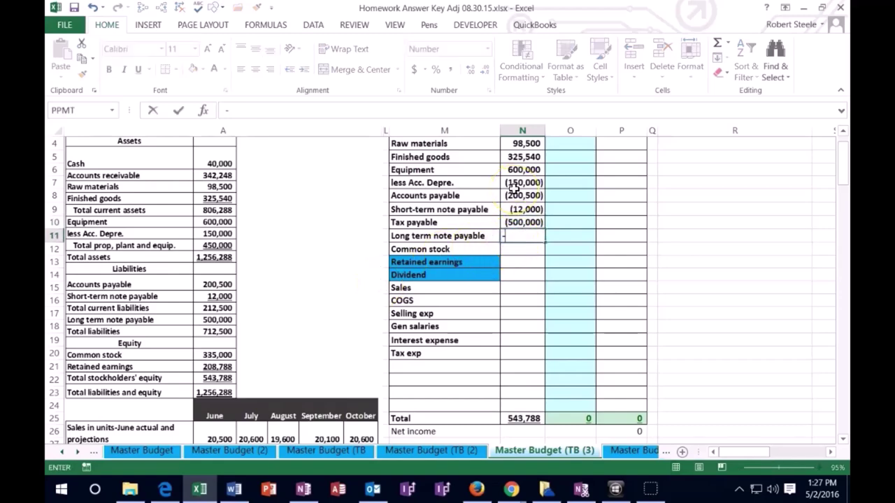
pyautogui.write('500000')
pyautogui.press('Return')
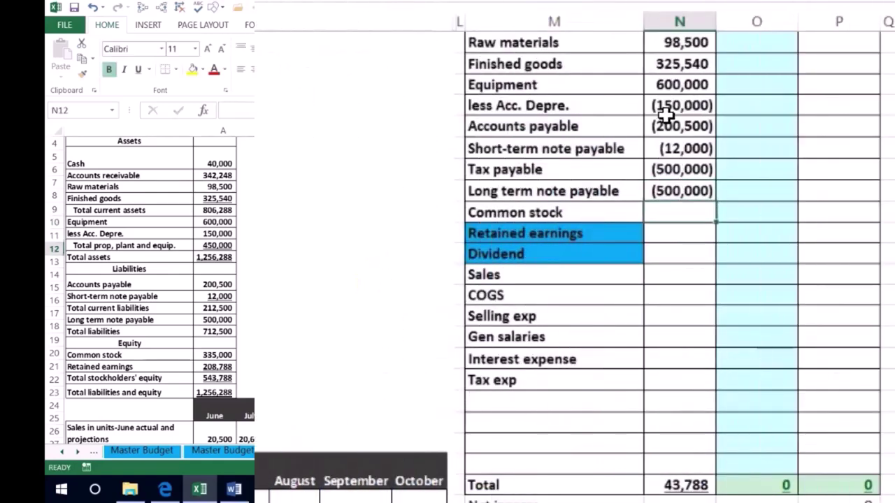
pyautogui.press('Up')
pyautogui.press('Up')
pyautogui.press('Delete')
pyautogui.press('Down')
pyautogui.press('Down')
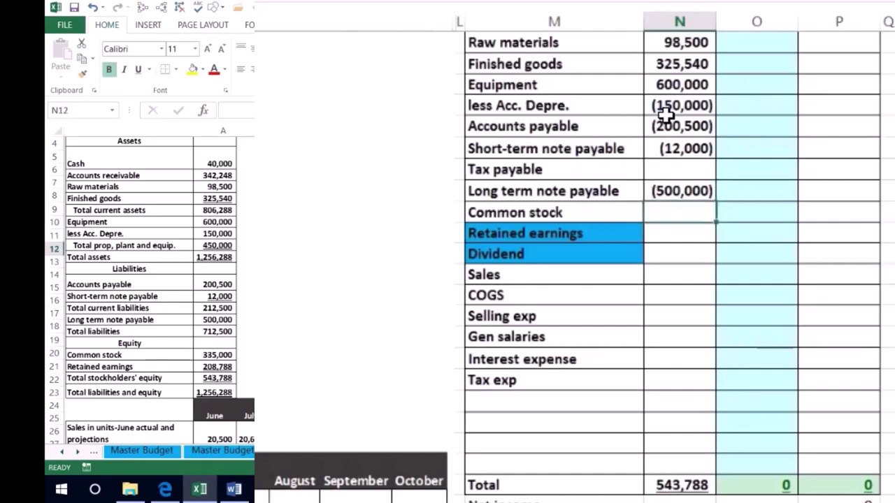
# Shade the Common stock label blue
pyautogui.click(574, 207)
pyautogui.rightClick(573, 207)
pyautogui.click(675, 95)
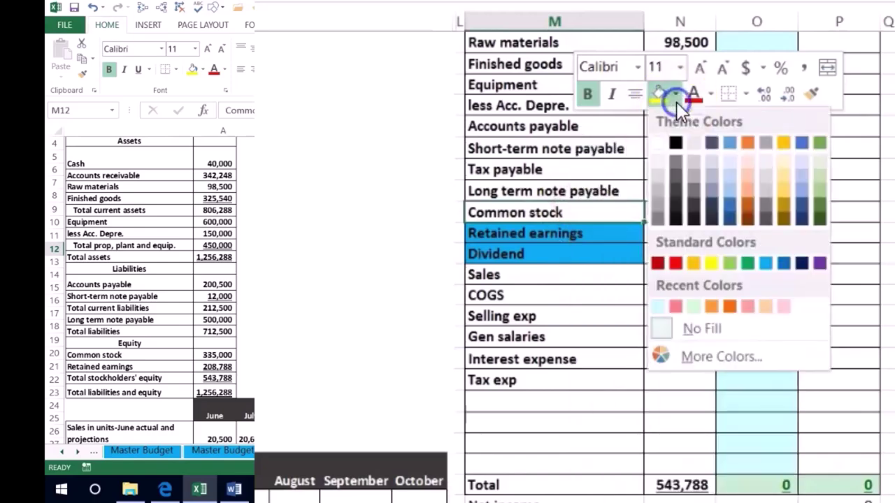
pyautogui.click(763, 259)
pyautogui.click(679, 212)
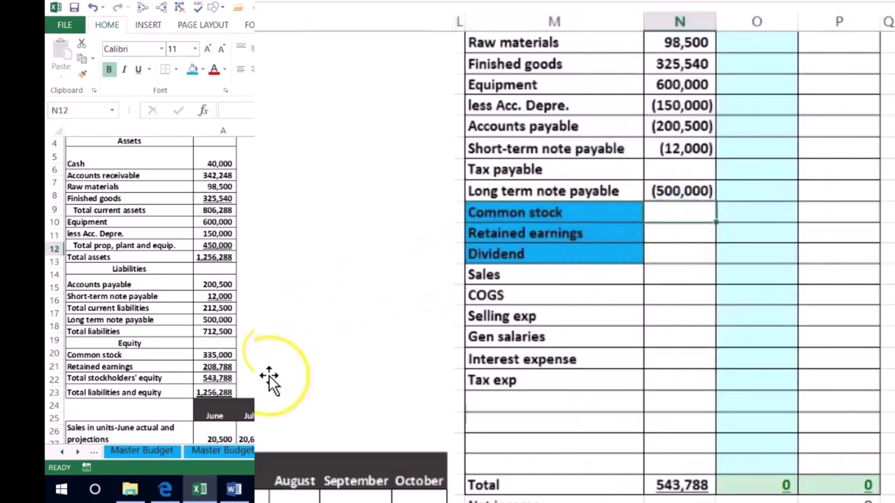
# Enter Common stock as -335,000 and Retained earnings as -208,788, then select N2:N13 to confirm a zero total
pyautogui.write('-335')
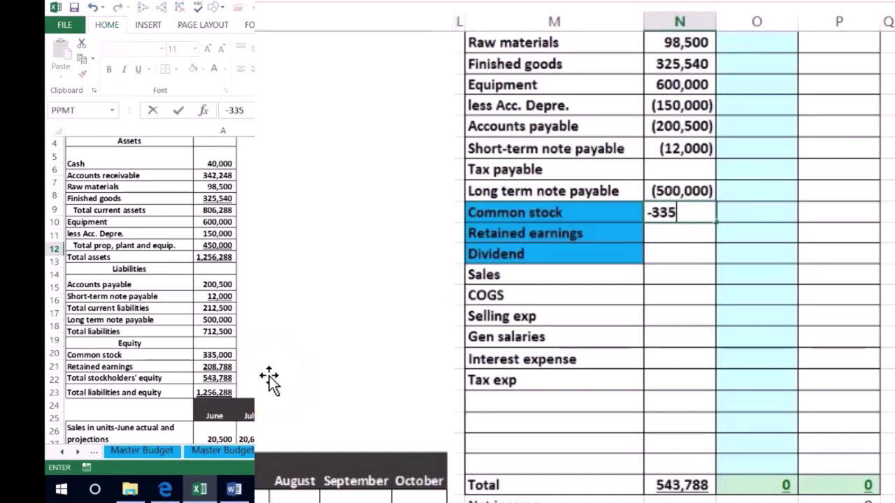
pyautogui.write('000')
pyautogui.press('Return')
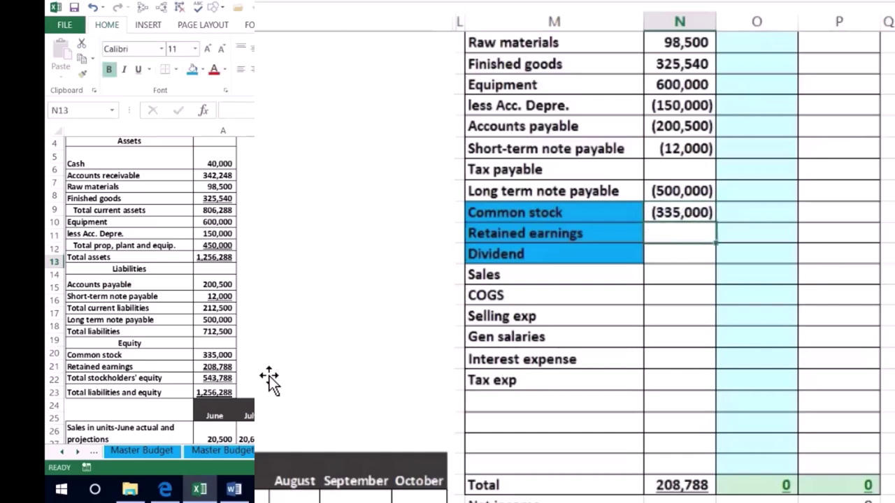
pyautogui.write('-208788')
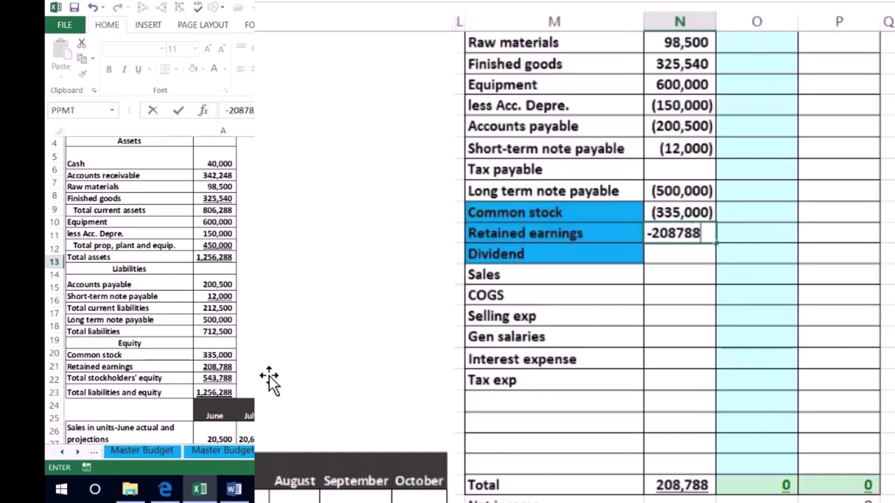
pyautogui.press('Return')
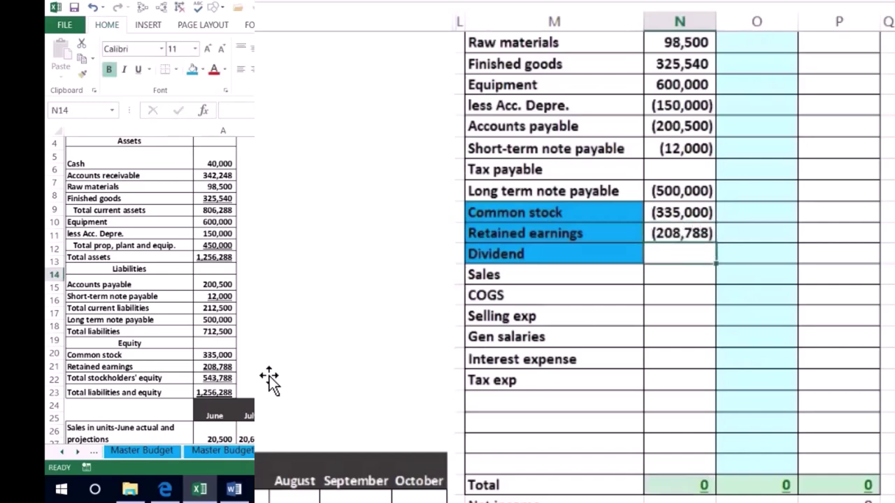
pyautogui.scroll(1, 679, 321)
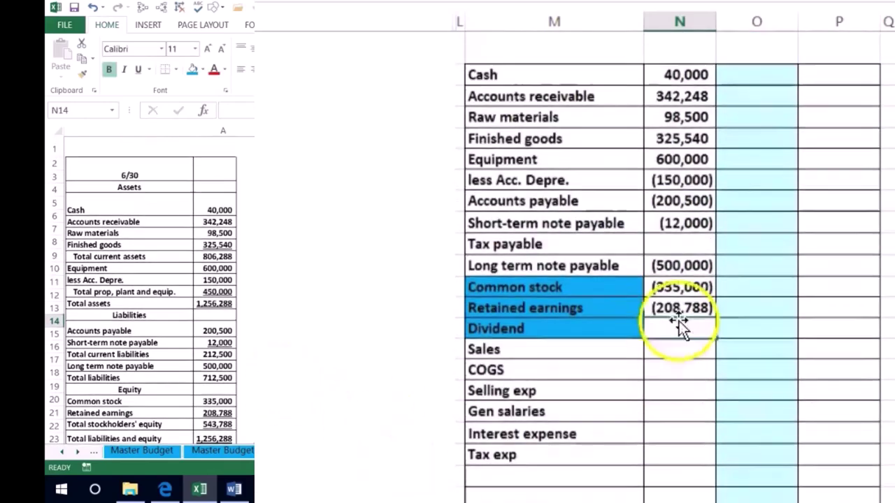
pyautogui.moveTo(682, 75); pyautogui.dragTo(679, 320)
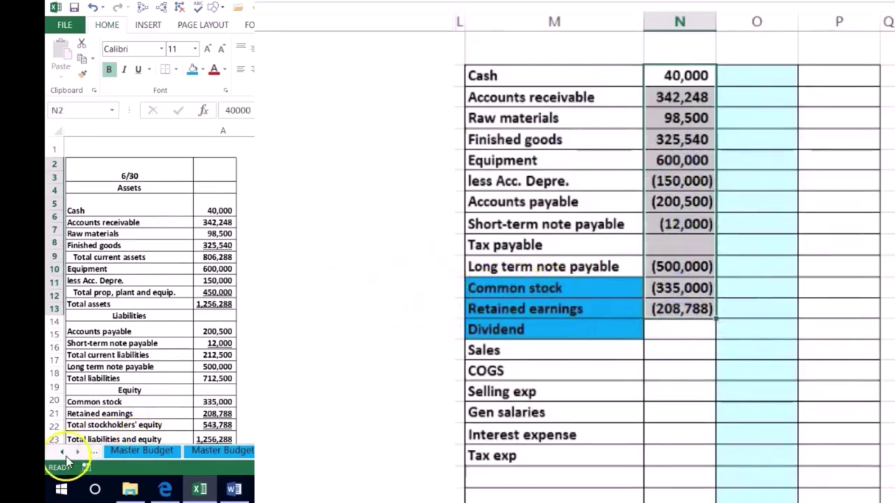
pyautogui.click(832, 74)
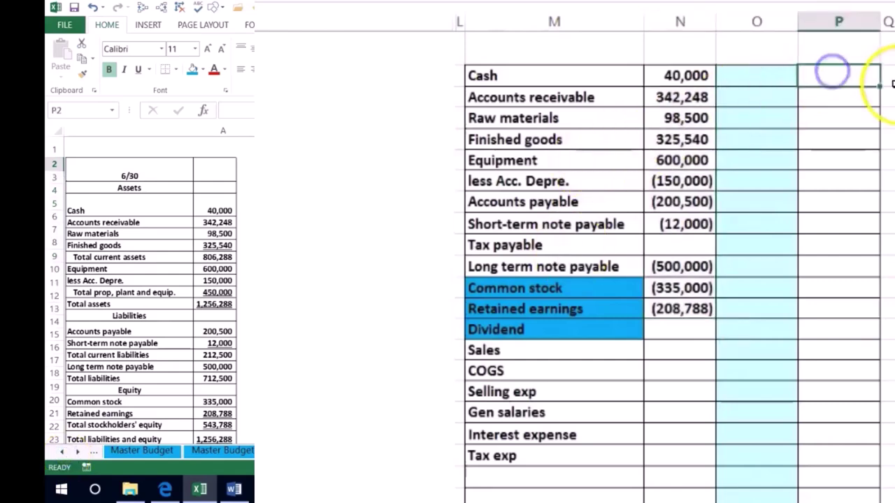